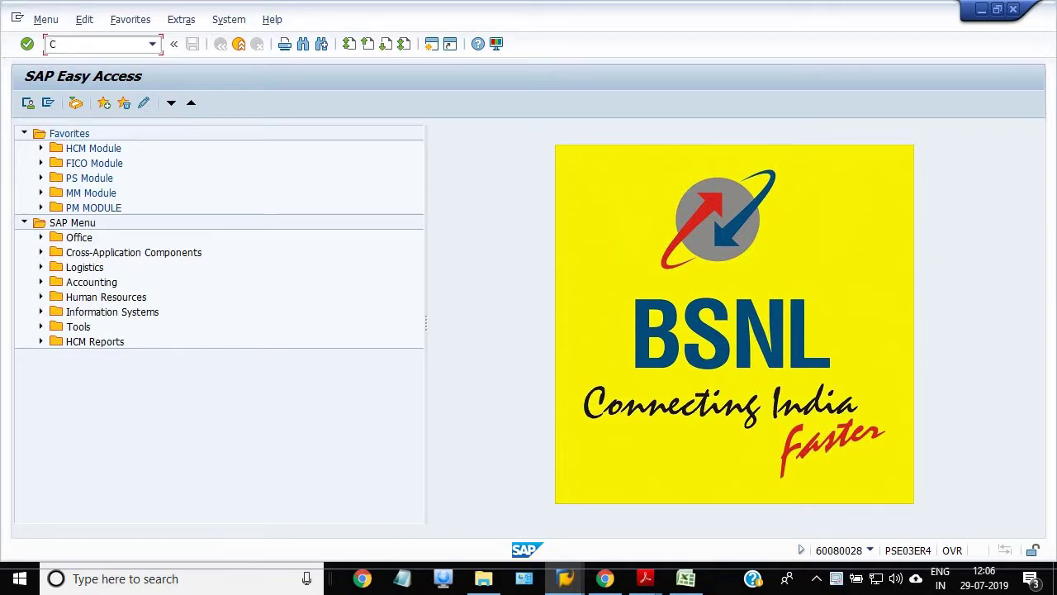
text(1)
key(Return)
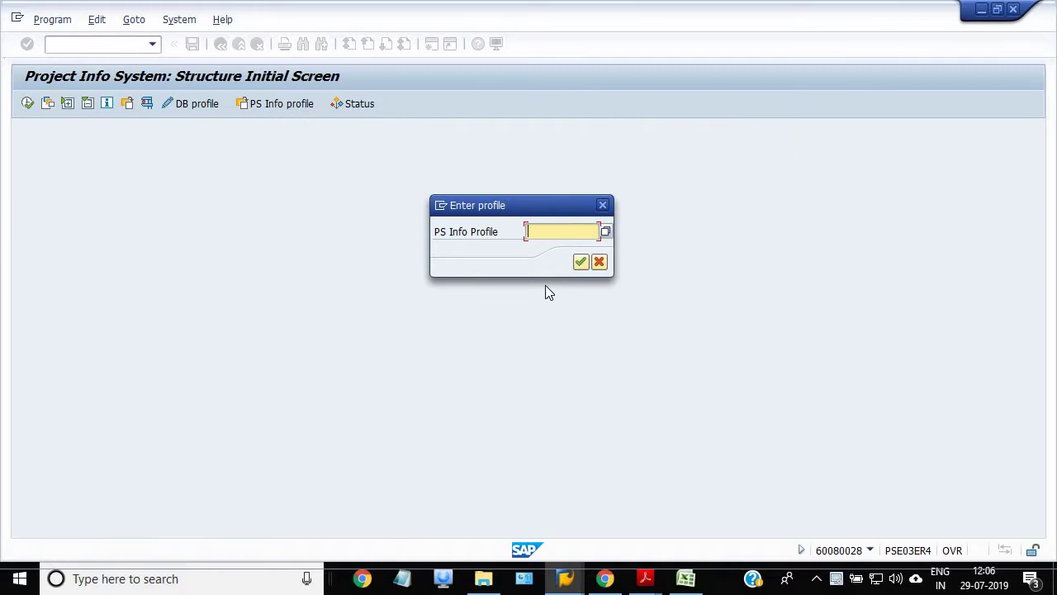
click(538, 232)
click(551, 249)
click(580, 261)
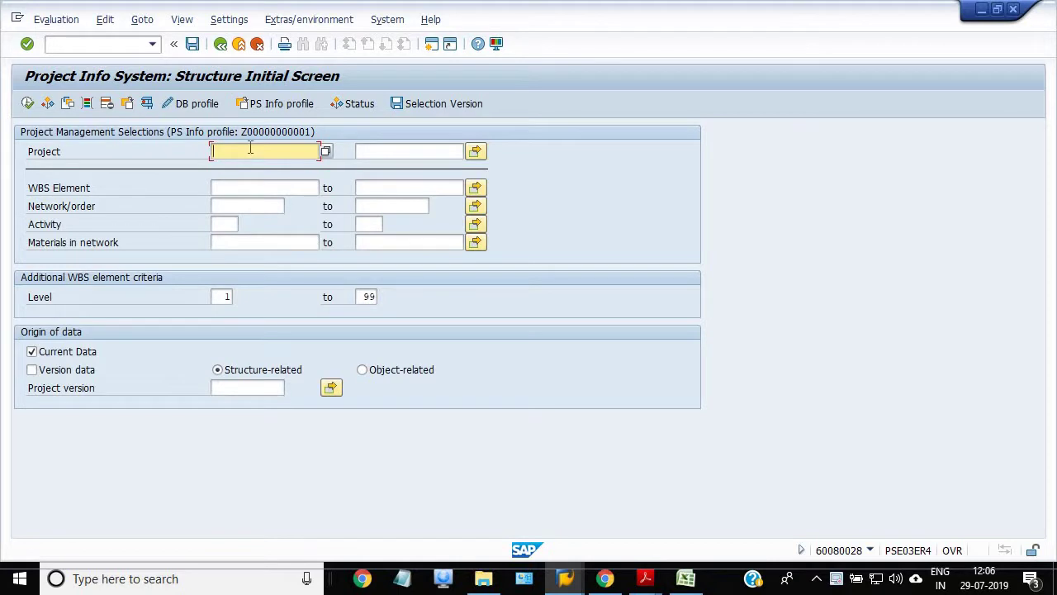
Step: Run the structure report for all projects (*), with a dynamic selection on the project definition's Business area set to 1706
click(250, 148)
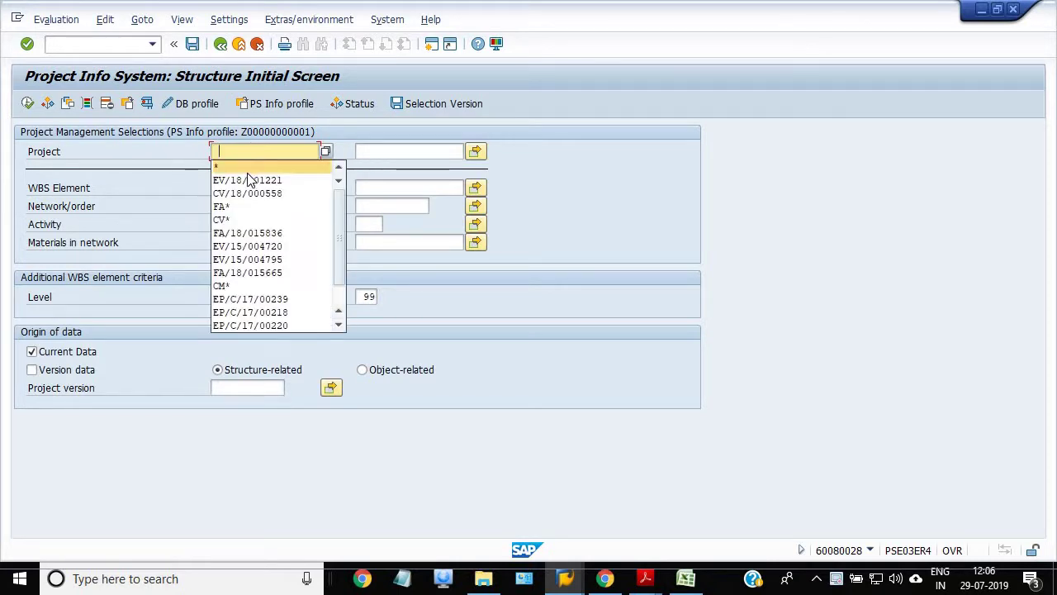
click(247, 169)
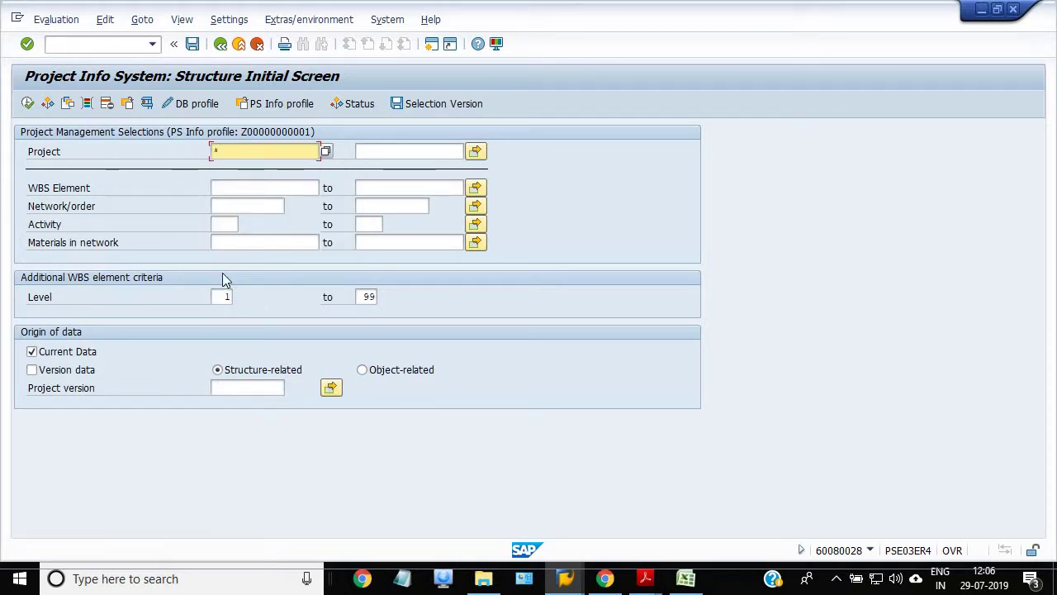
click(86, 105)
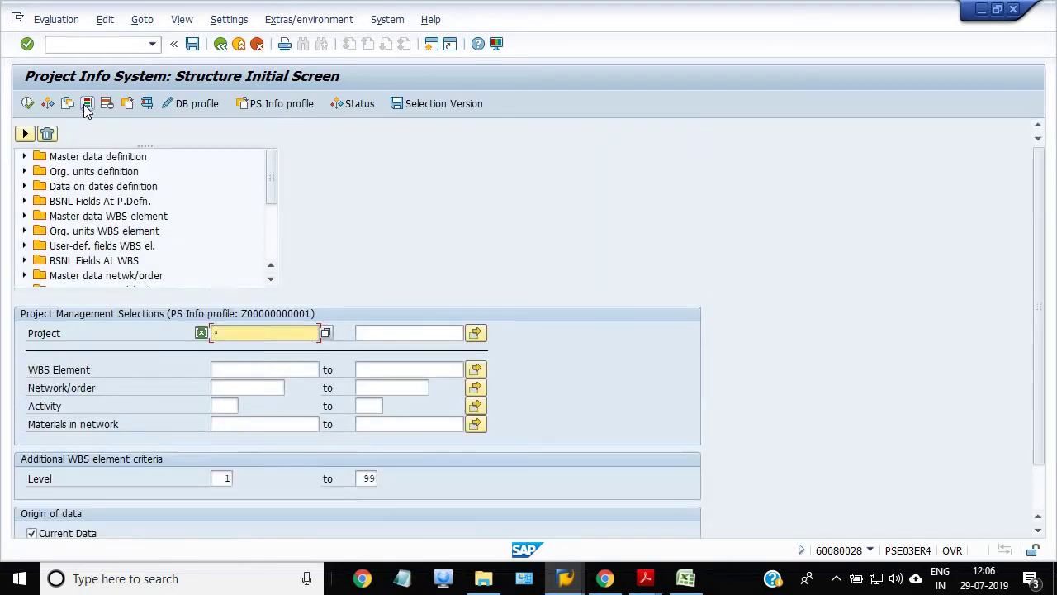
click(24, 171)
click(84, 189)
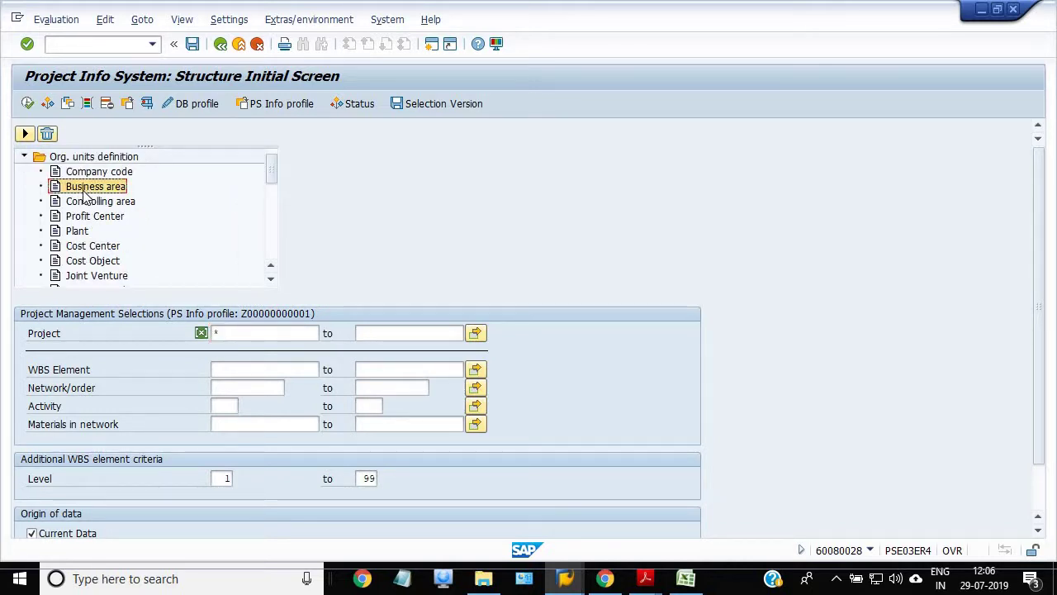
double_click(84, 190)
click(502, 170)
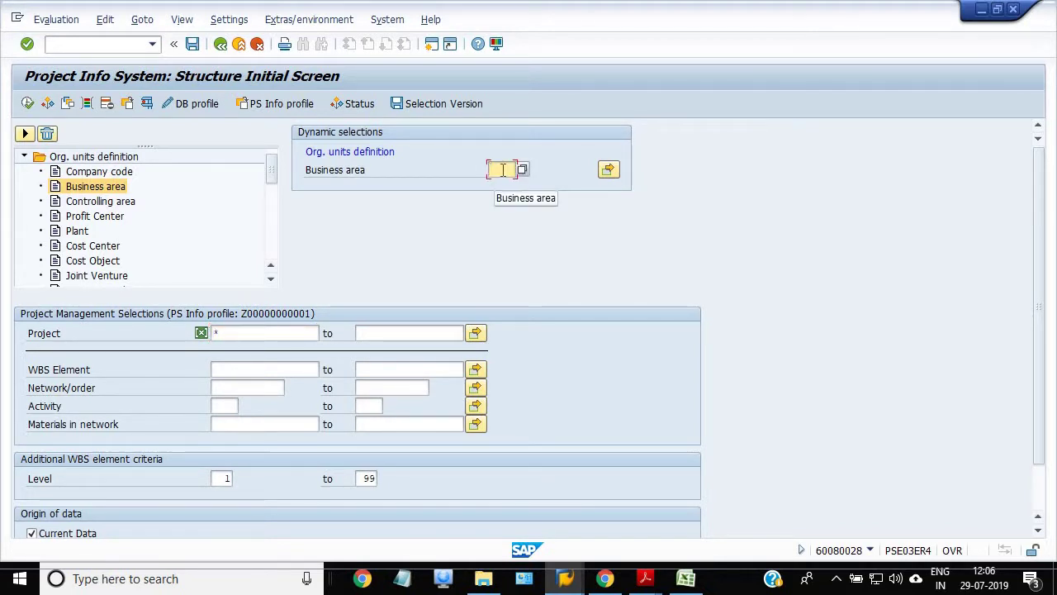
click(502, 169)
click(502, 250)
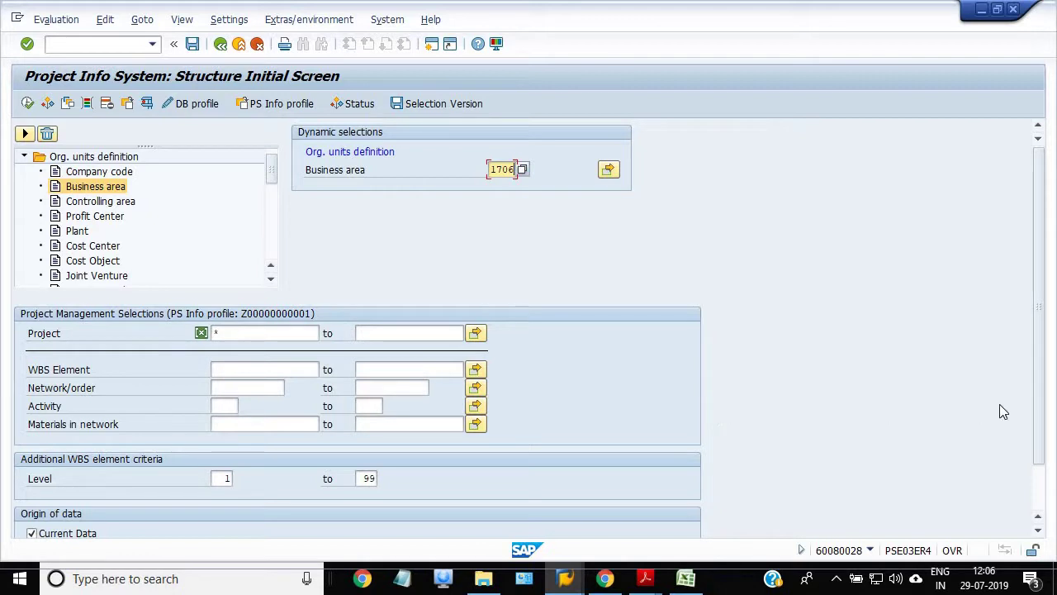
drag(1043, 417, 1043, 479)
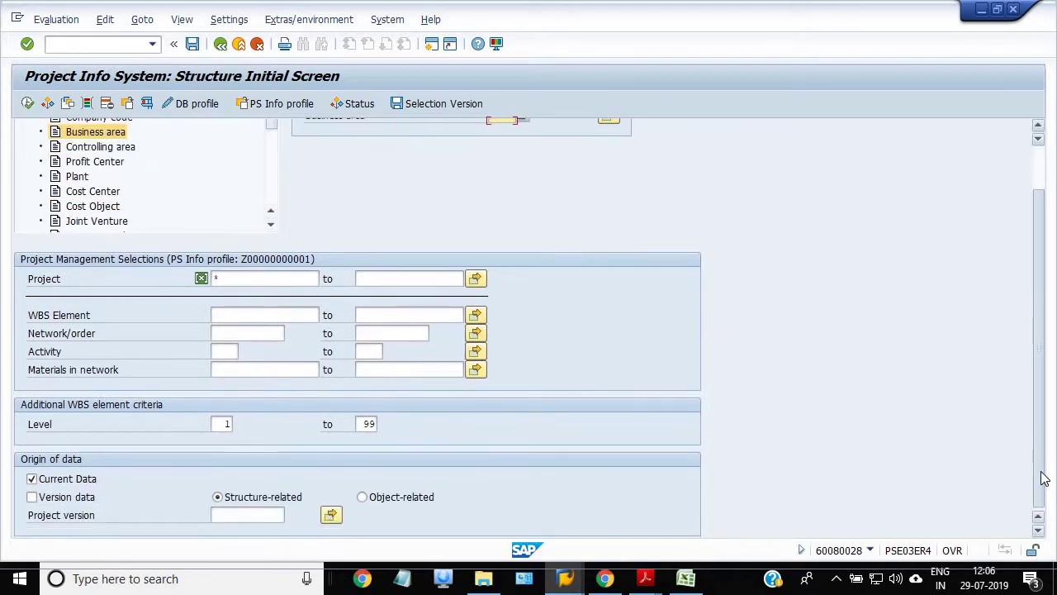
click(28, 104)
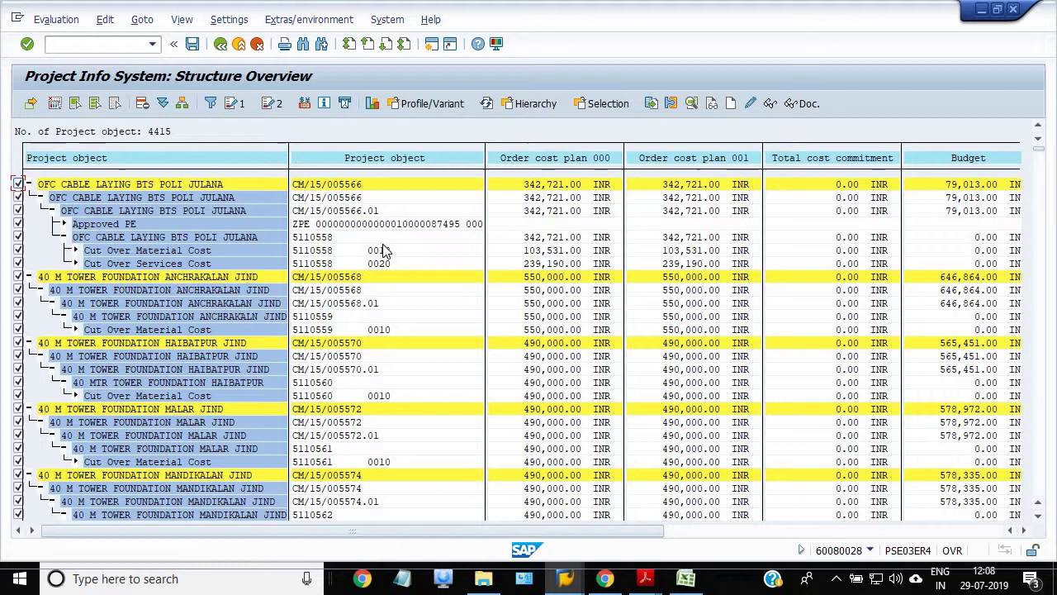
Step: Restrict the displayed object types to WBS element only, with the hierarchy level starting at 3
click(183, 22)
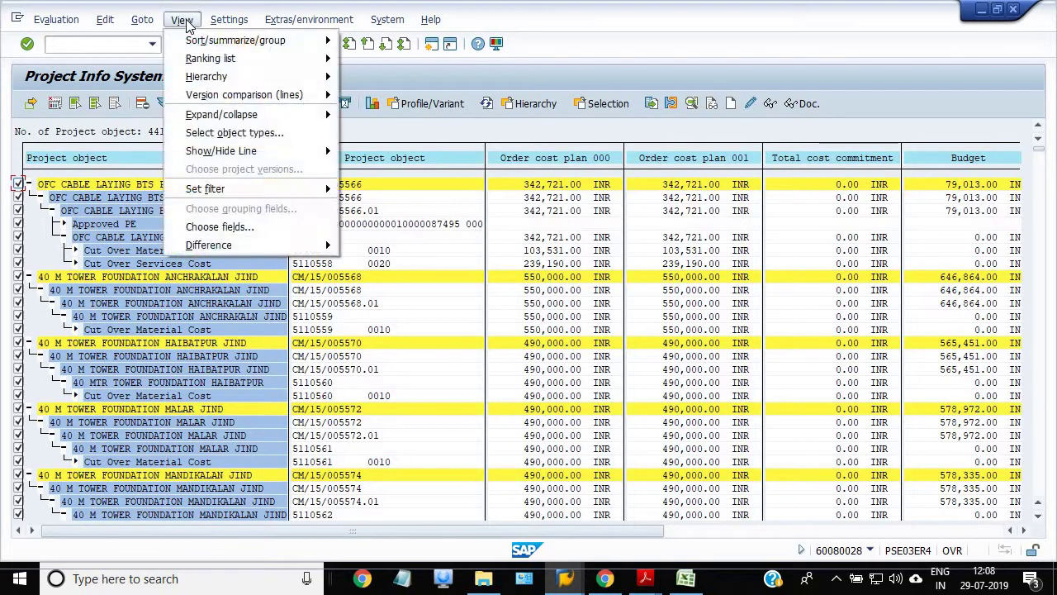
click(235, 133)
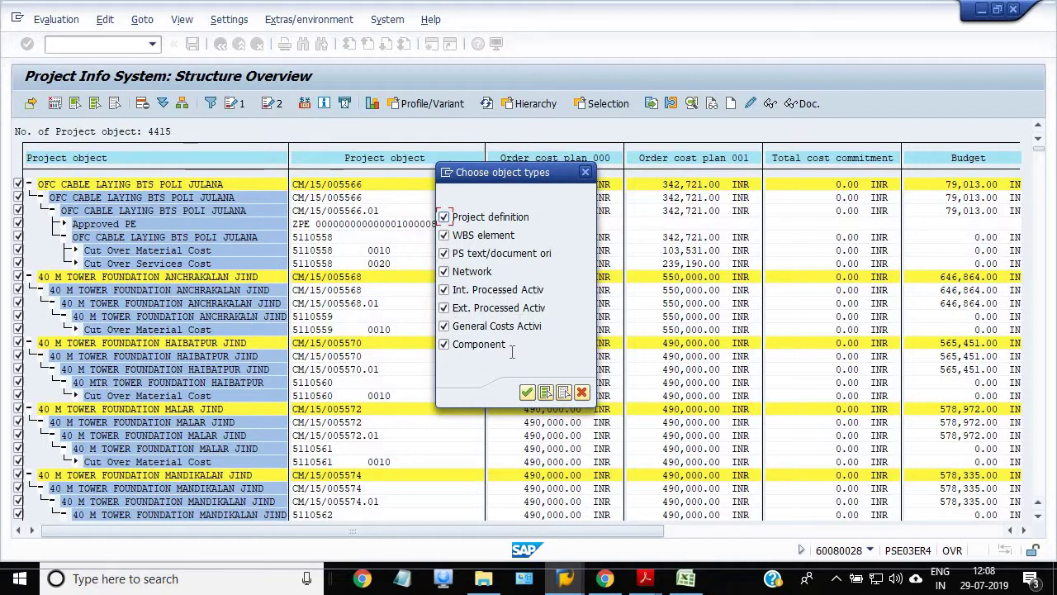
click(443, 216)
click(444, 253)
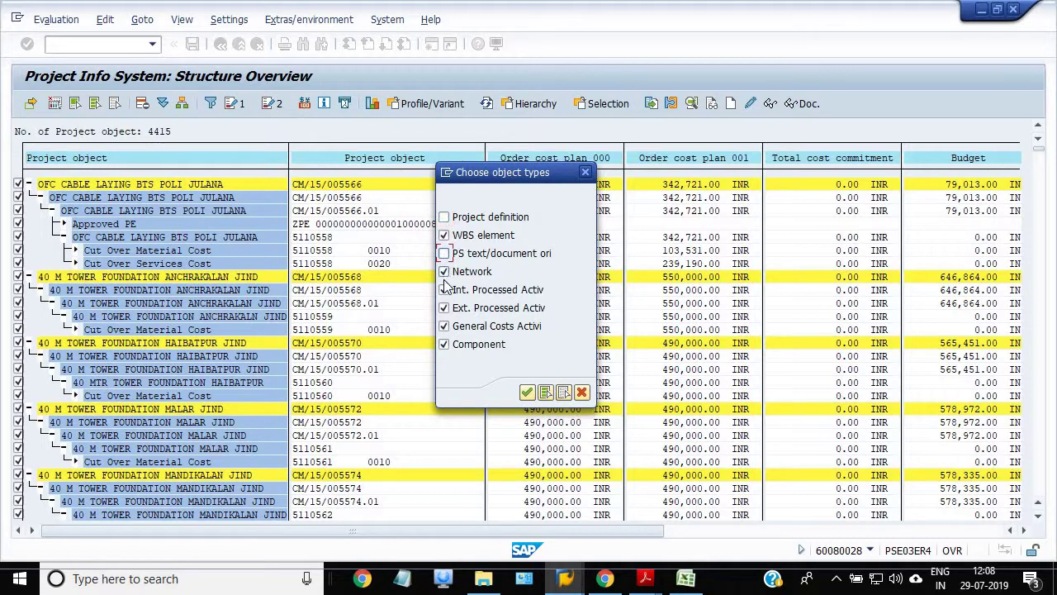
click(444, 271)
click(444, 289)
click(443, 307)
click(445, 345)
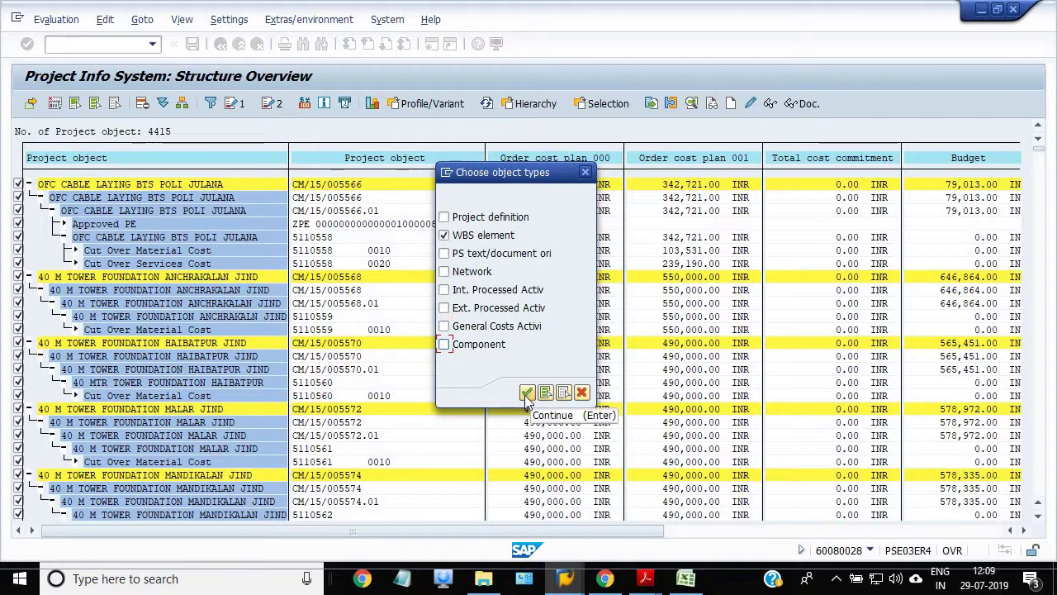
click(526, 392)
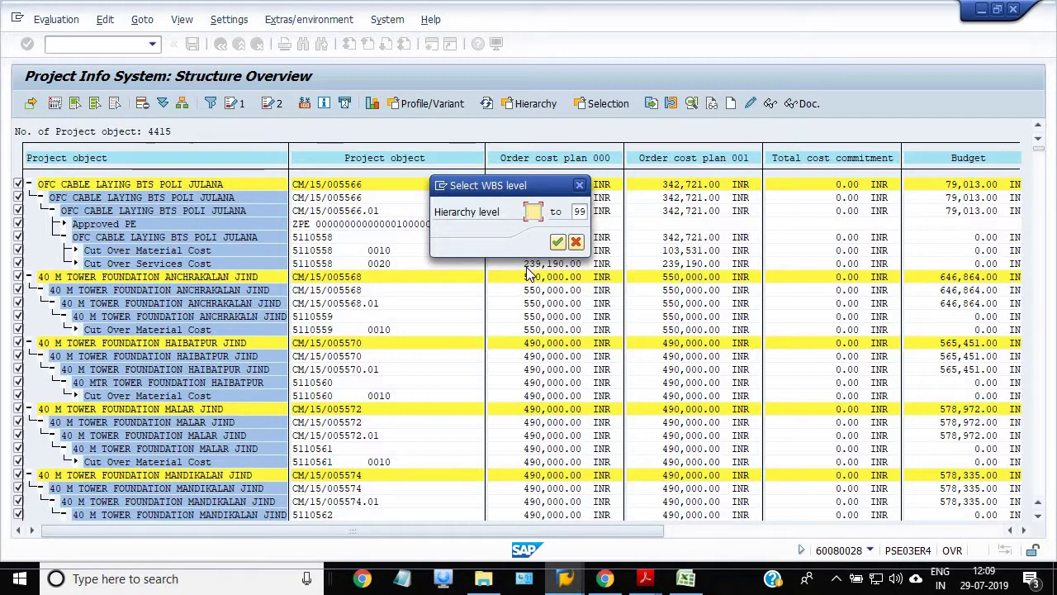
text(3)
click(557, 241)
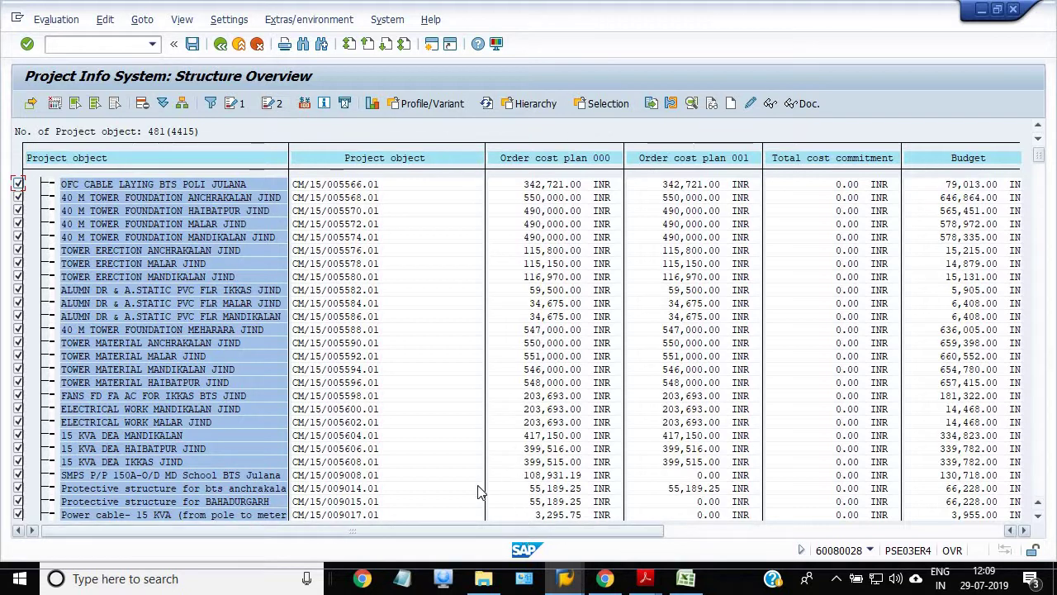
Step: Add the Basic start date and Business area fields to the overview's displayed columns
click(53, 105)
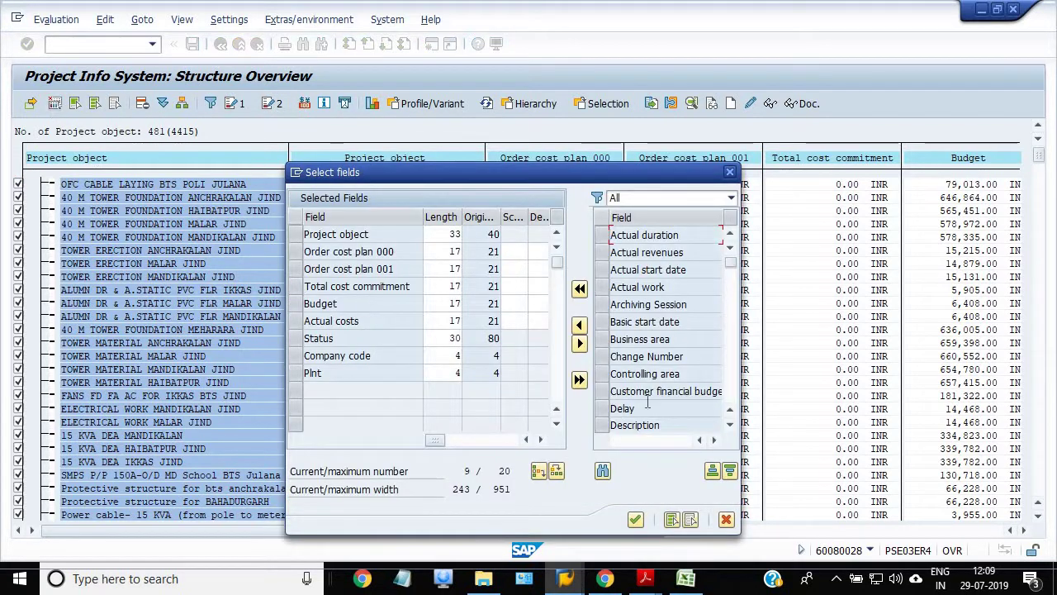
click(613, 325)
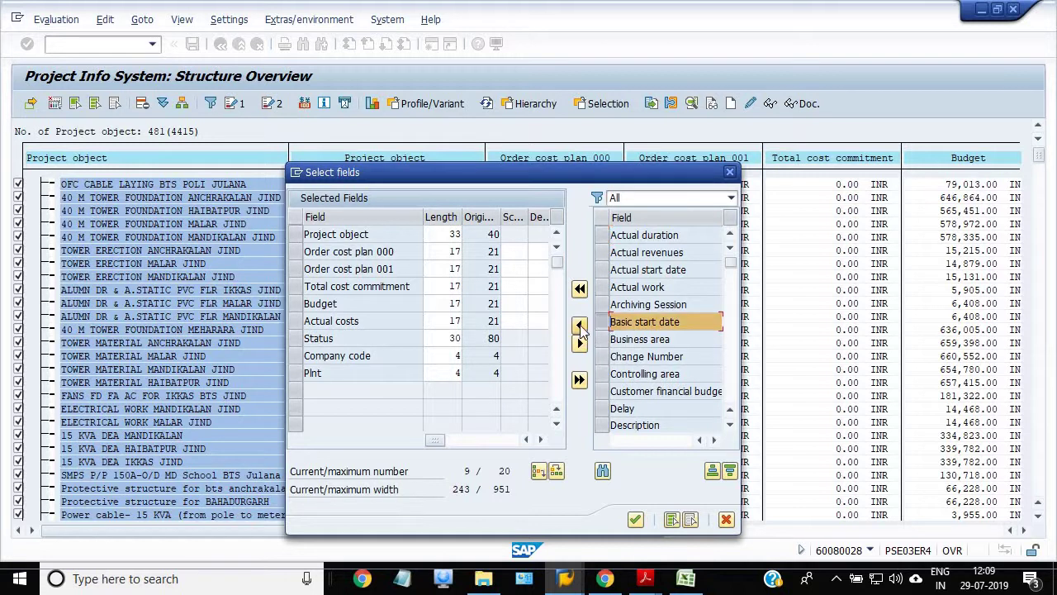
click(579, 325)
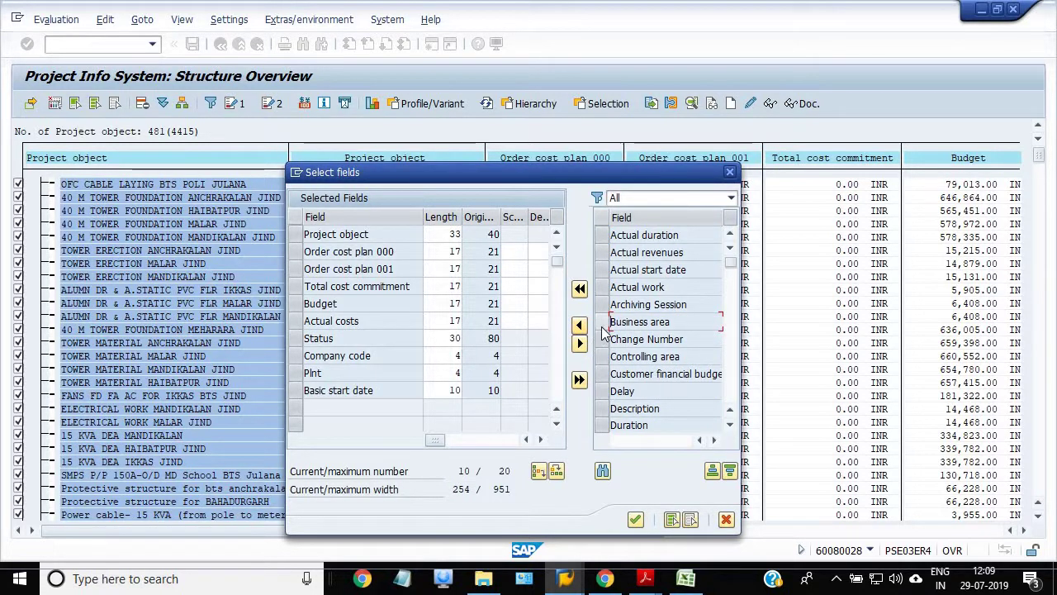
click(605, 323)
click(580, 325)
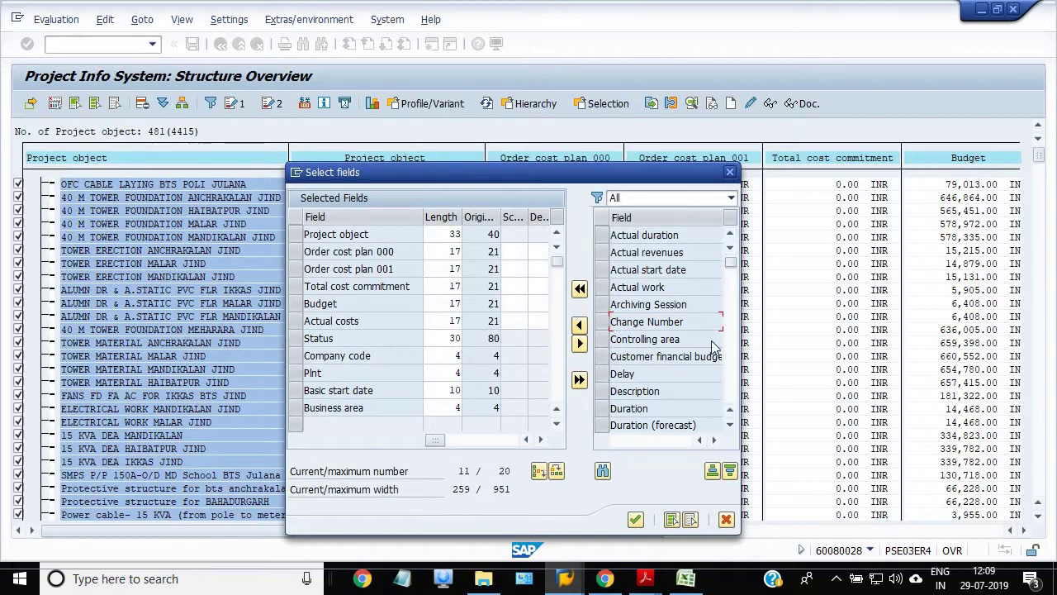
scroll(707, 337, down, 2)
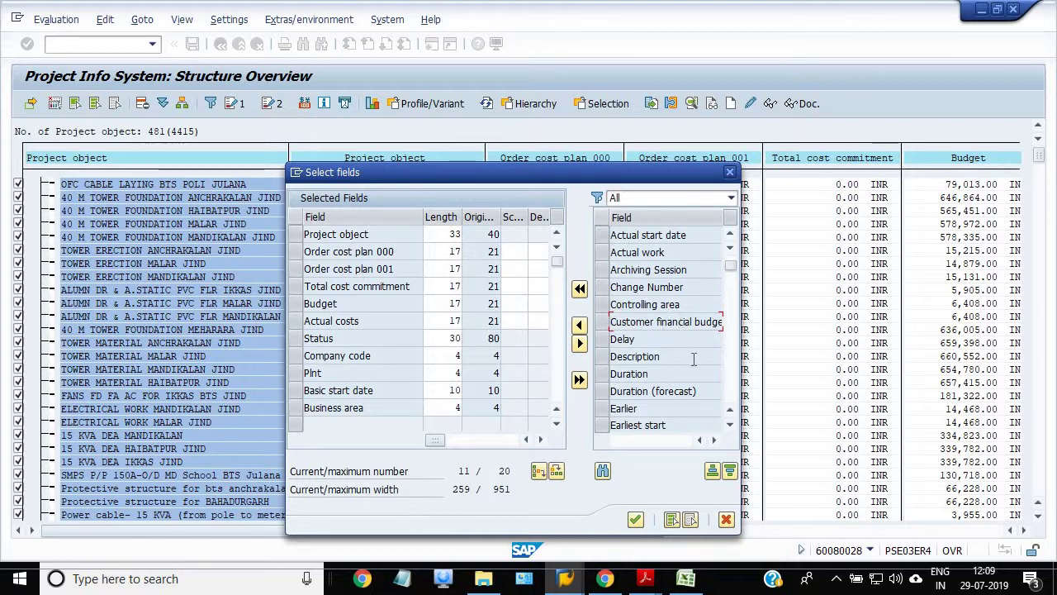
scroll(692, 358, down, 3)
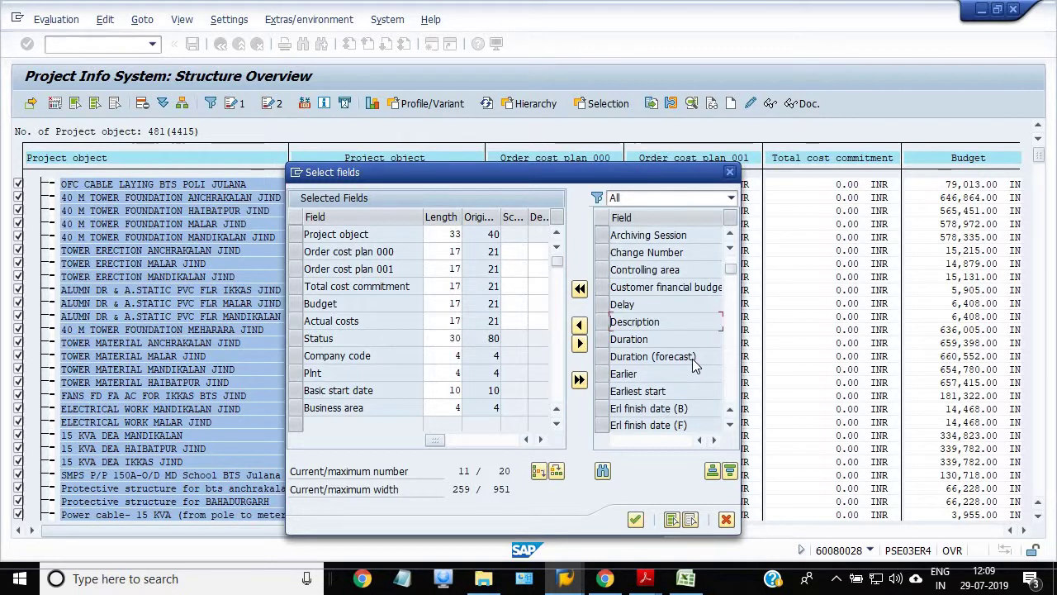
scroll(691, 364, down, 5)
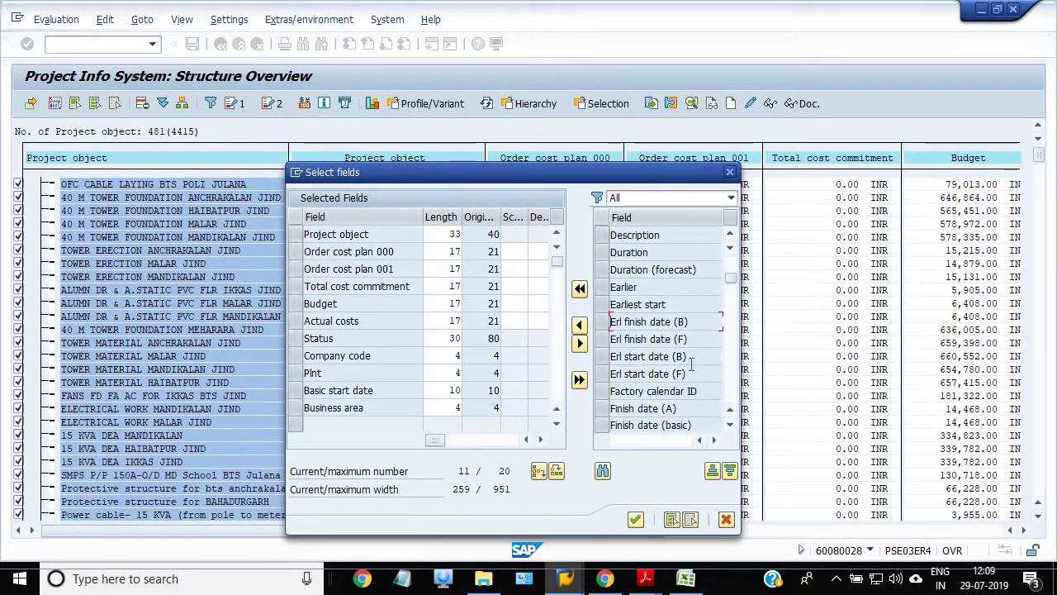
scroll(692, 370, down, 5)
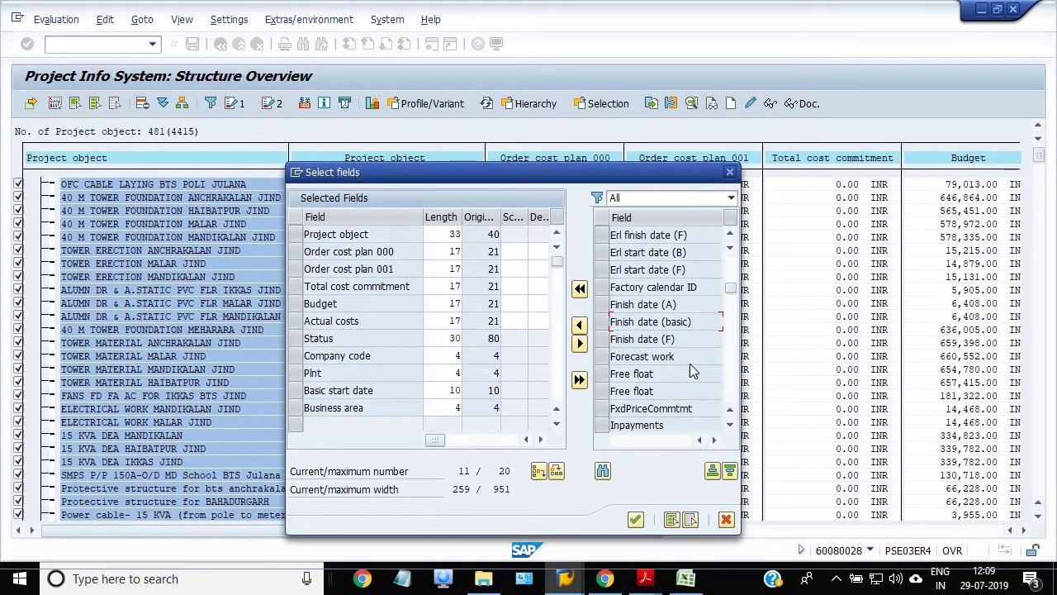
scroll(692, 368, down, 1)
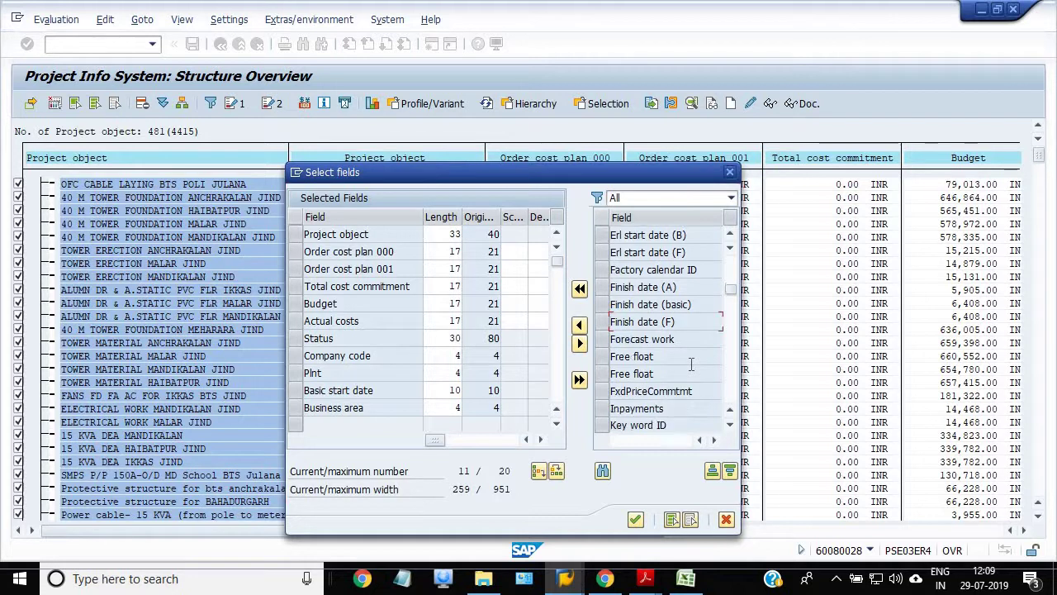
click(635, 520)
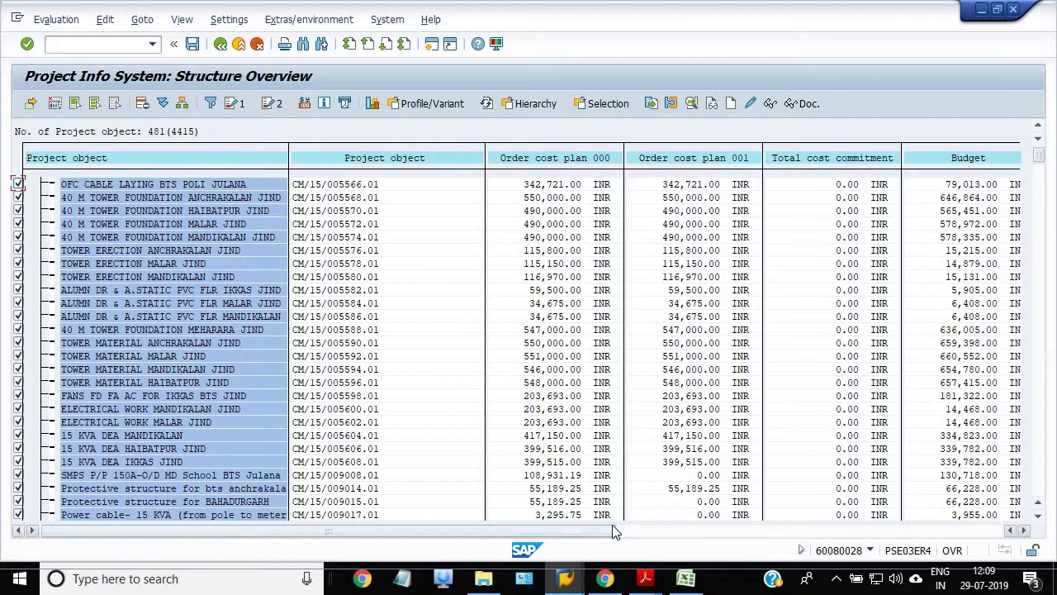
drag(564, 532, 950, 533)
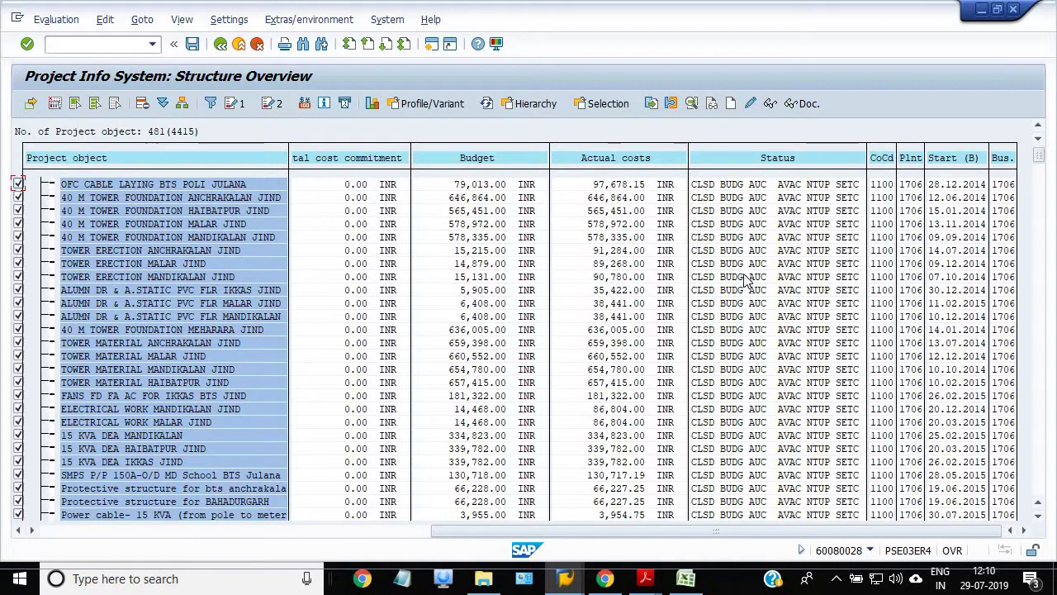
drag(809, 533, 396, 533)
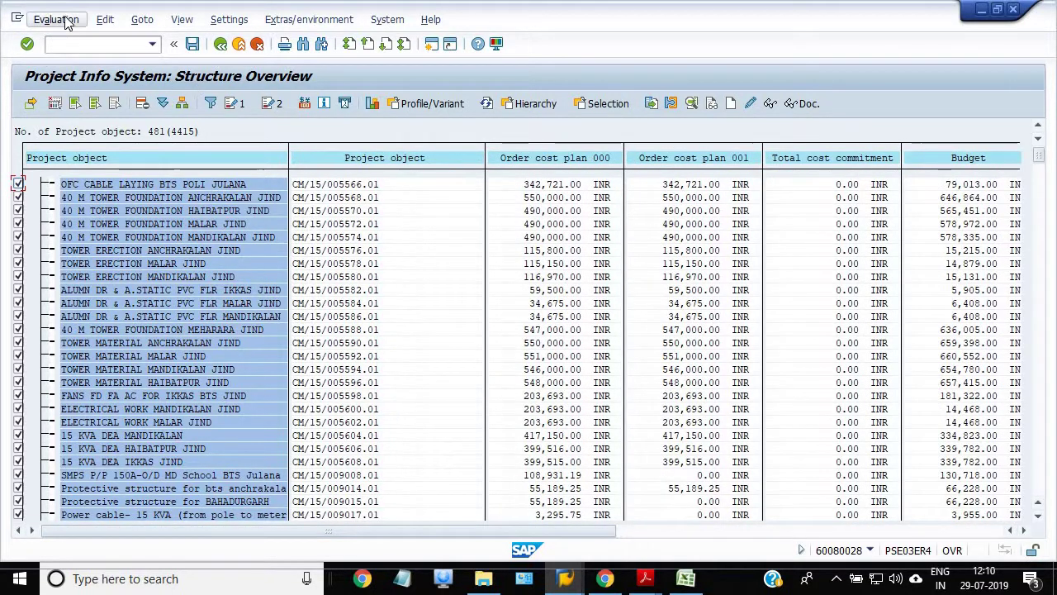
click(18, 19)
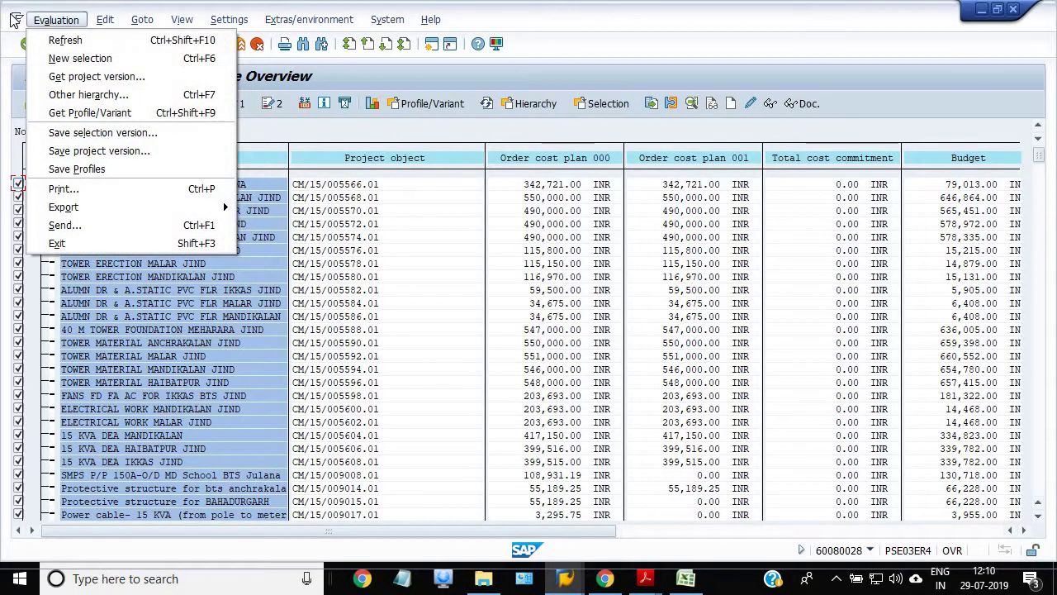
mouse_move(121, 205)
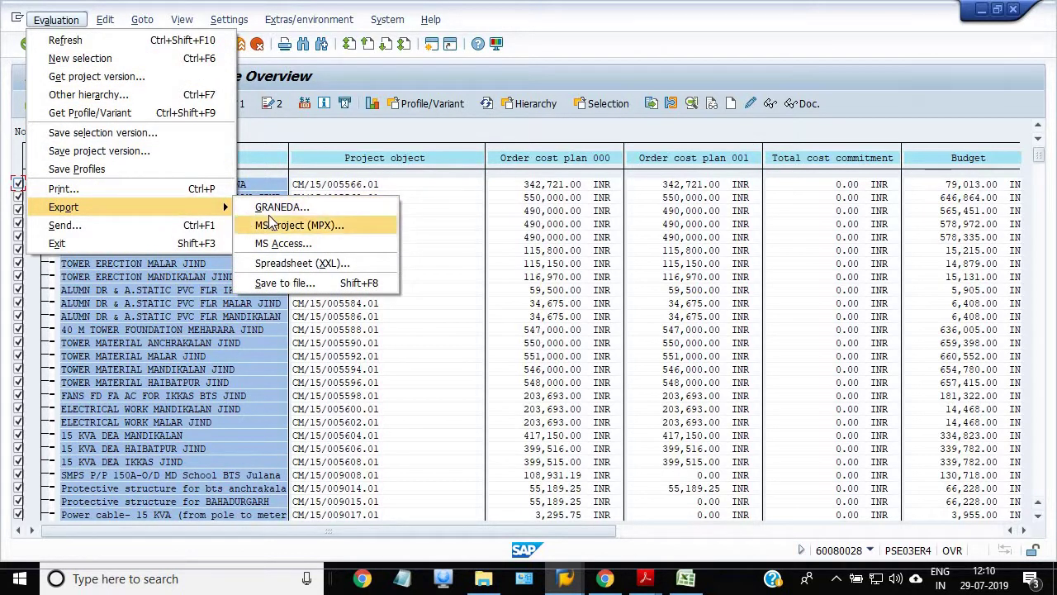
click(294, 265)
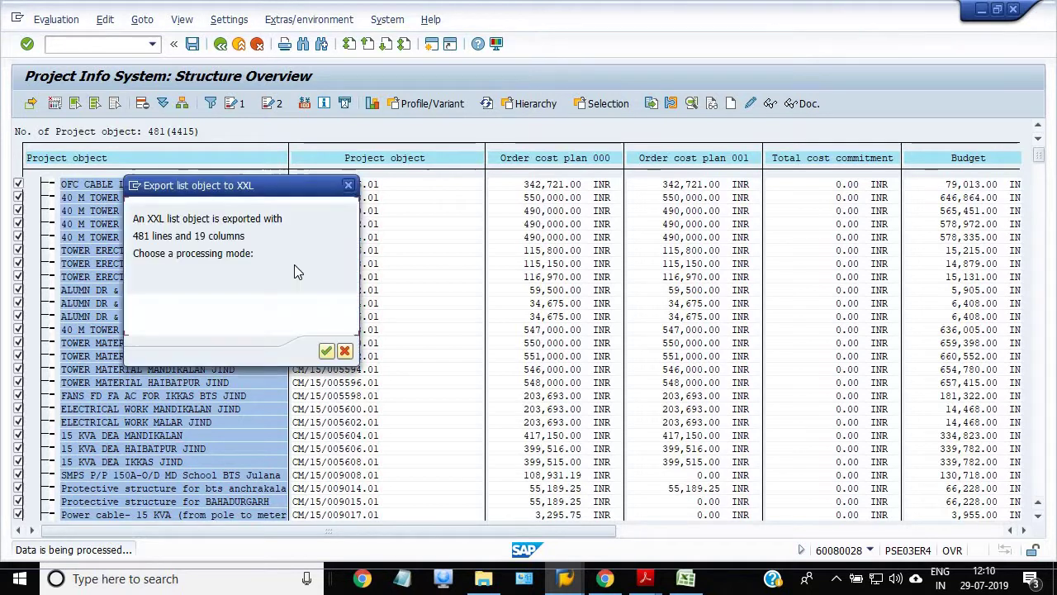
click(348, 185)
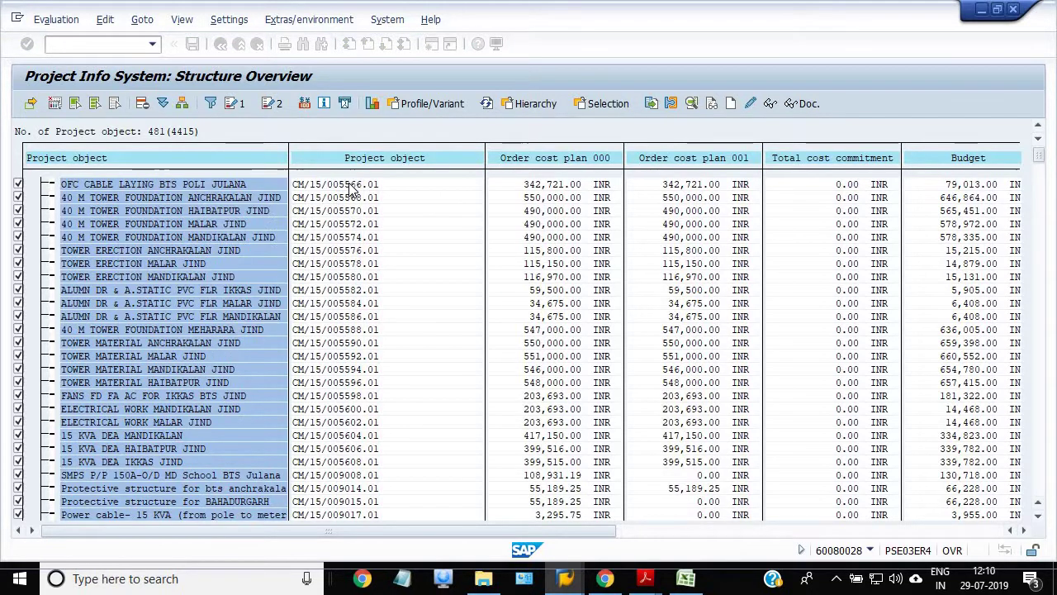
Step: Export the structure overview list in Spreadsheet format to the Desktop as JIND SSA WBS.XLS, allowing the file to be created
click(16, 18)
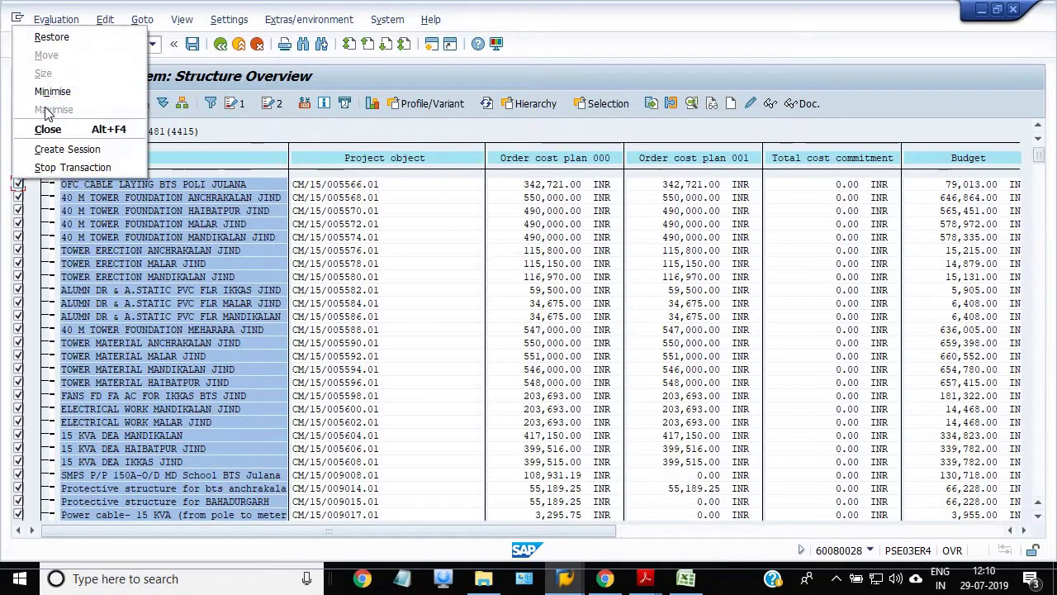
click(43, 19)
click(50, 19)
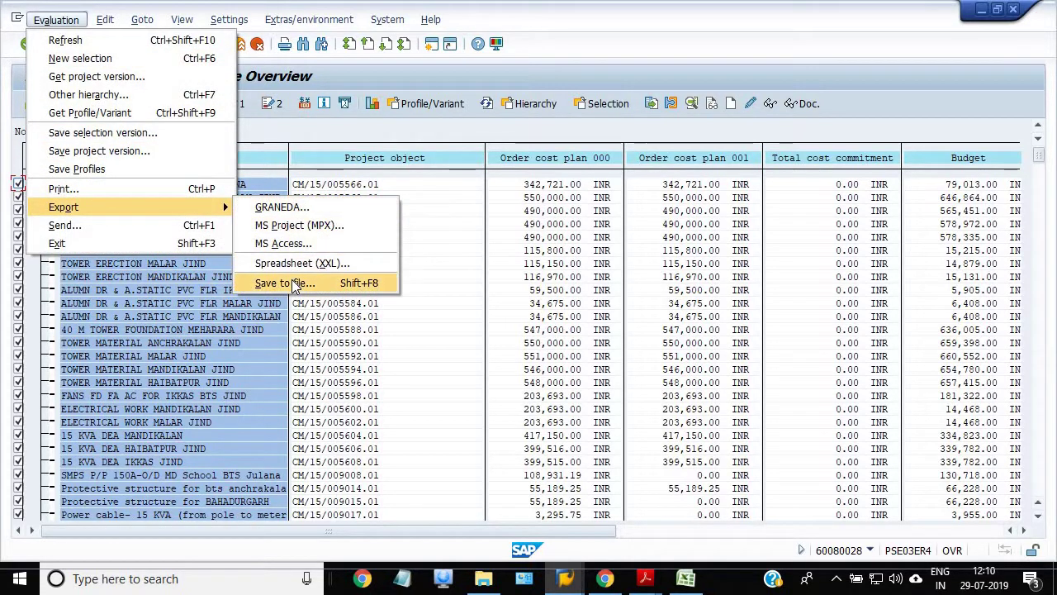
click(291, 279)
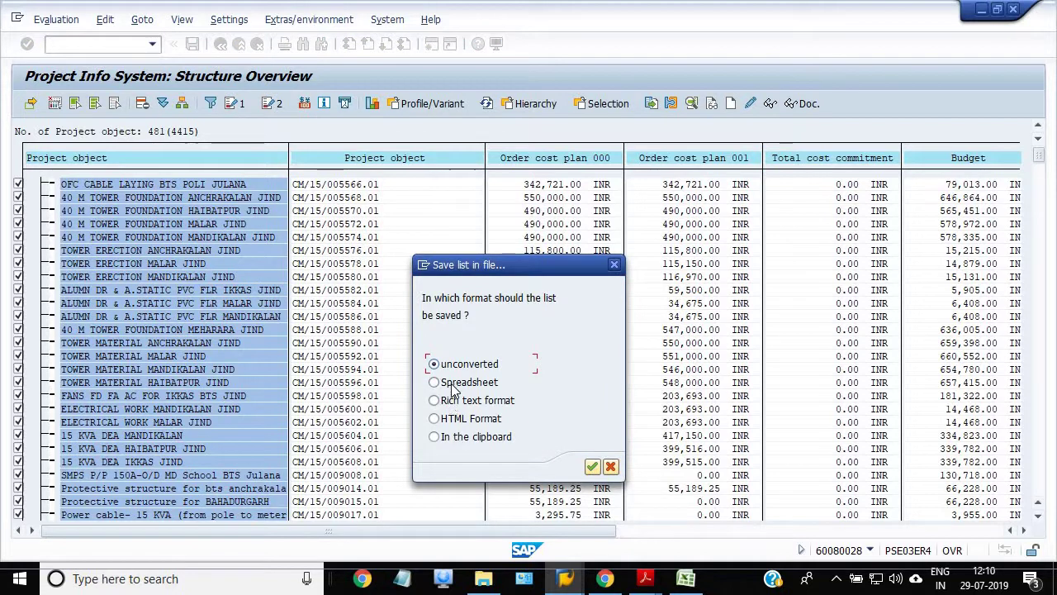
click(591, 468)
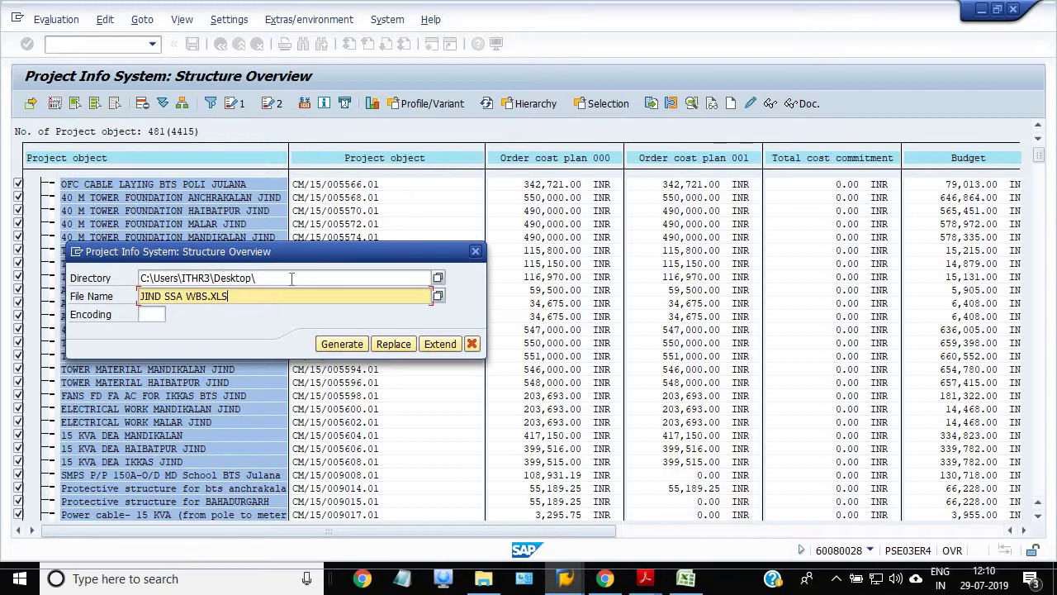
click(339, 345)
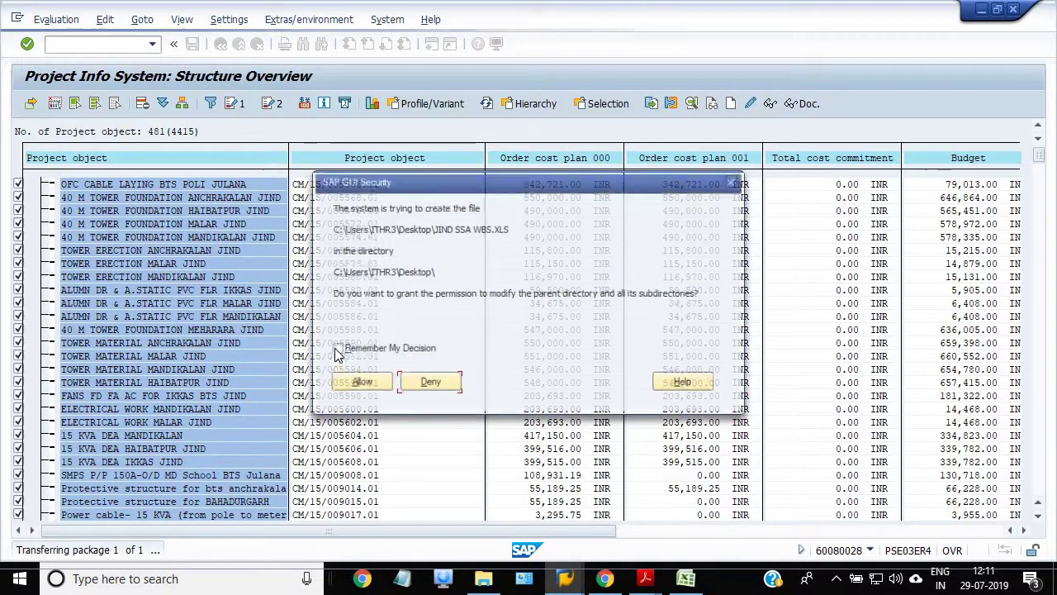
click(341, 383)
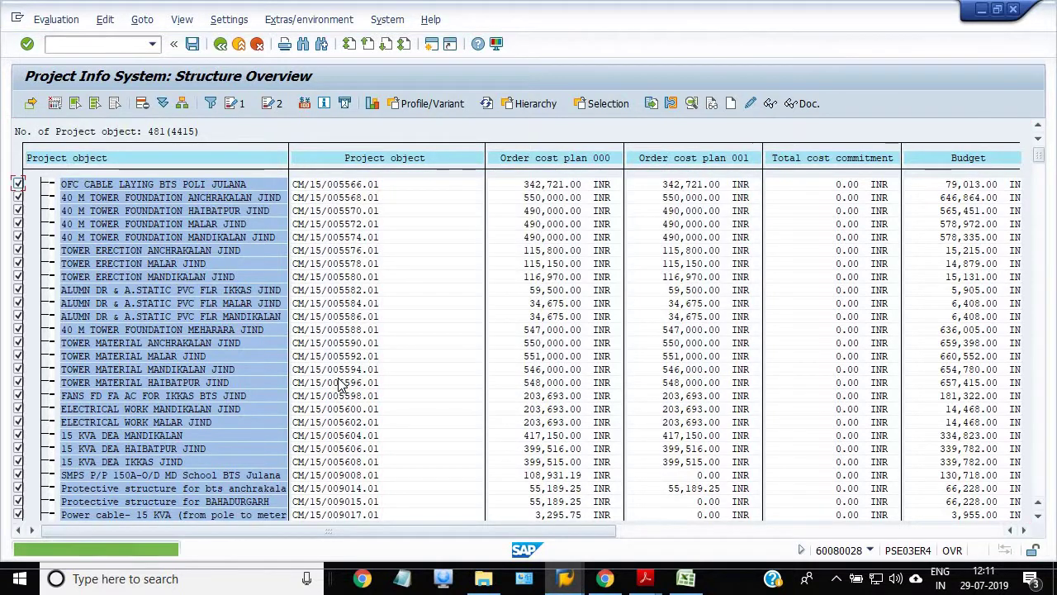
Step: Switch to the desktop and open the exported JIND SSA WBS.XLS in Excel despite the format mismatch, bringing the Start (B) and Bus. columns into view
click(981, 9)
click(1004, 9)
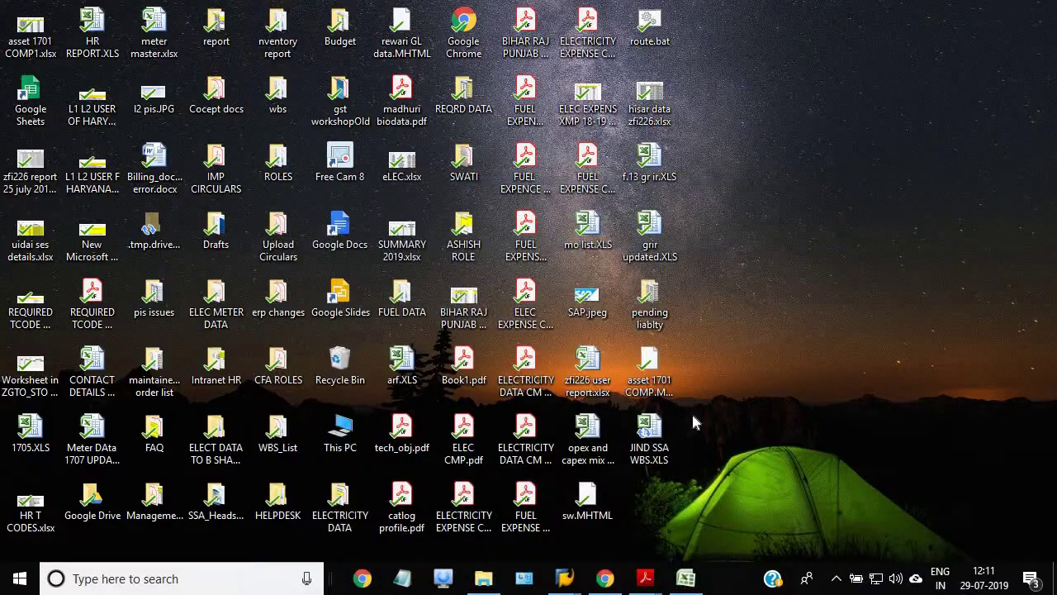
double_click(668, 440)
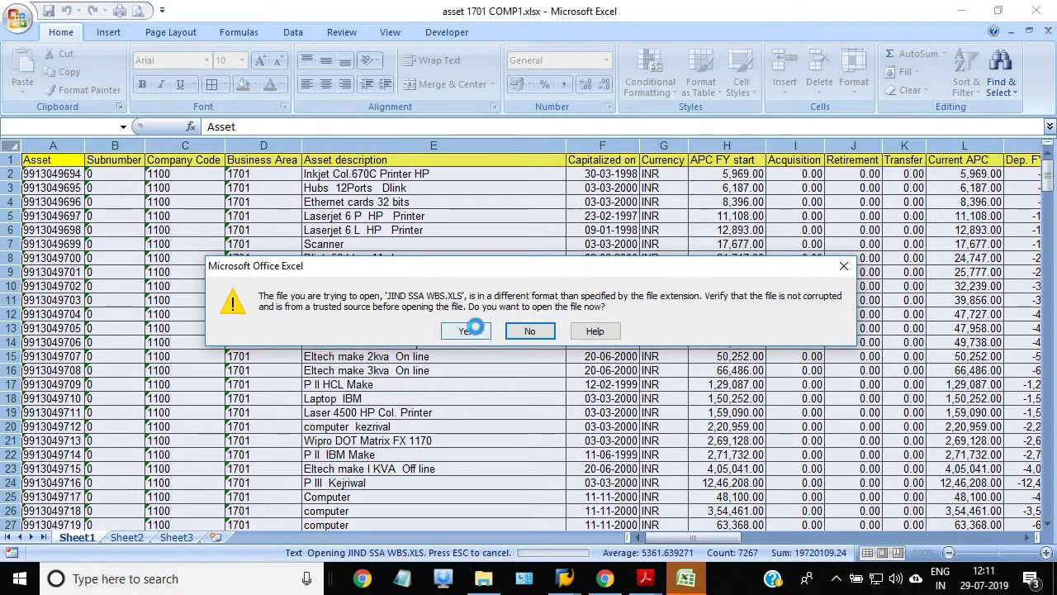
click(467, 330)
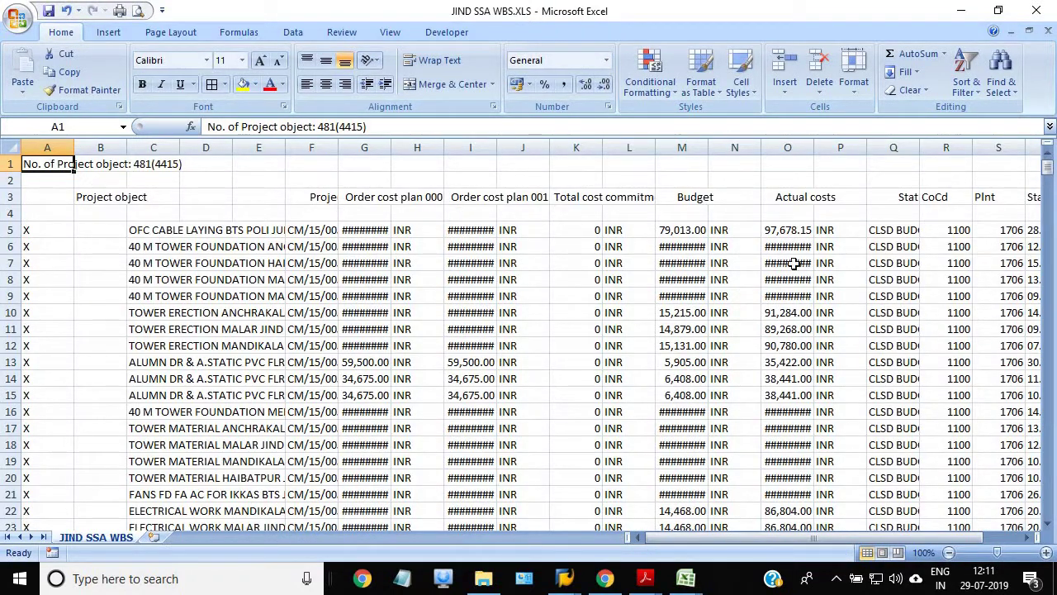
scroll(883, 512, right, 2)
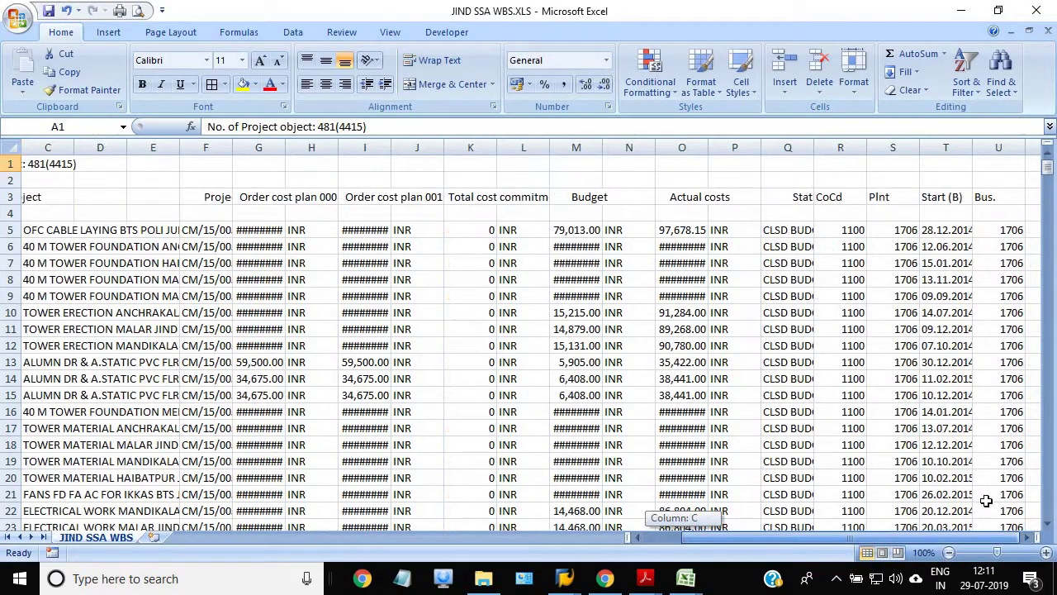